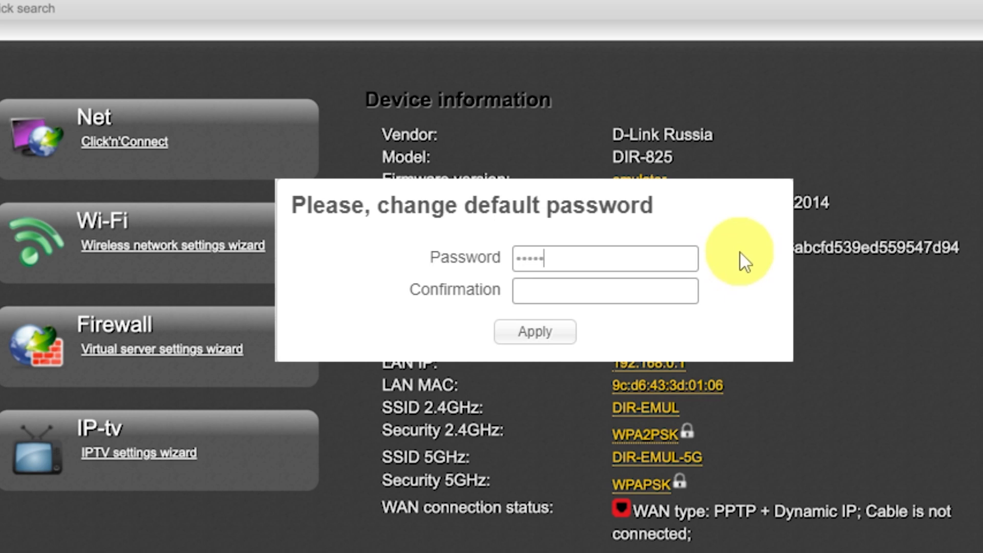
- Replace the router's default password by entering a new password, repeating it for confirmation and applying the change
click(655, 285)
text(•••••••••)
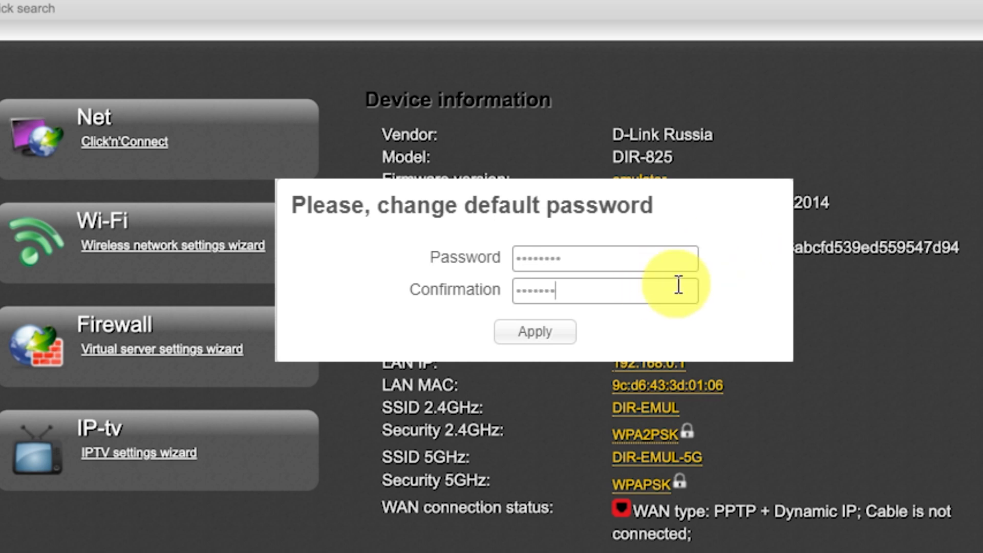
click(559, 332)
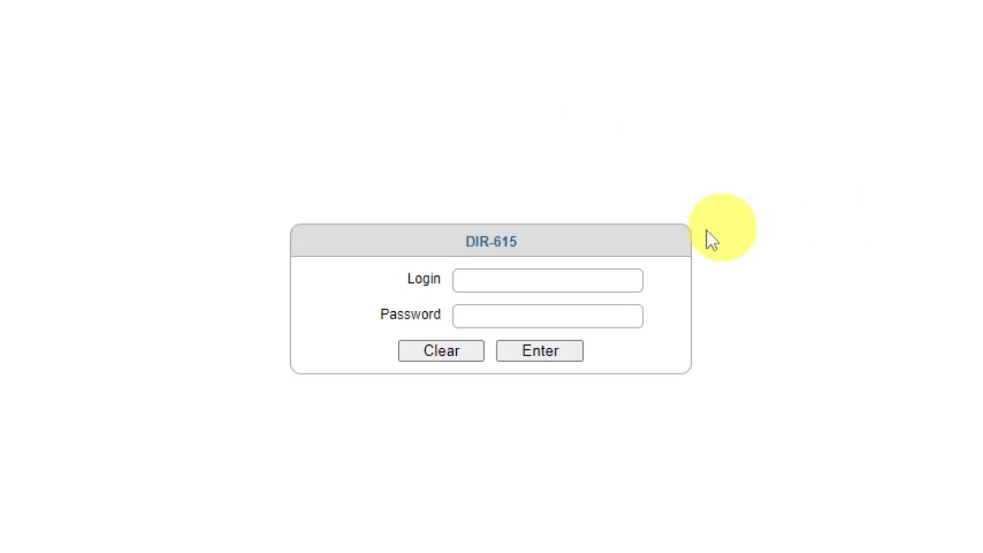
- Log in to the router as admin with the account password
click(520, 279)
text(admin)
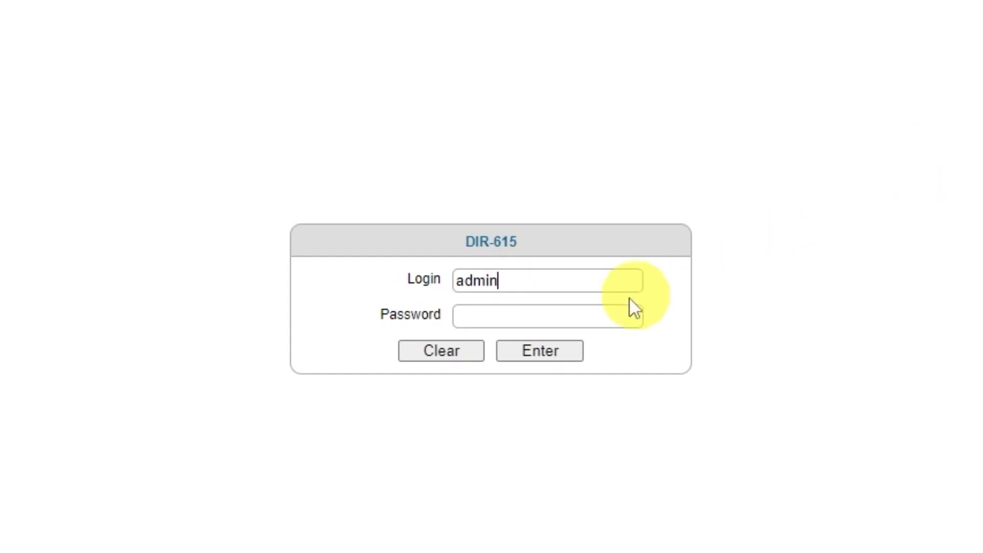
click(589, 318)
text(admin123)
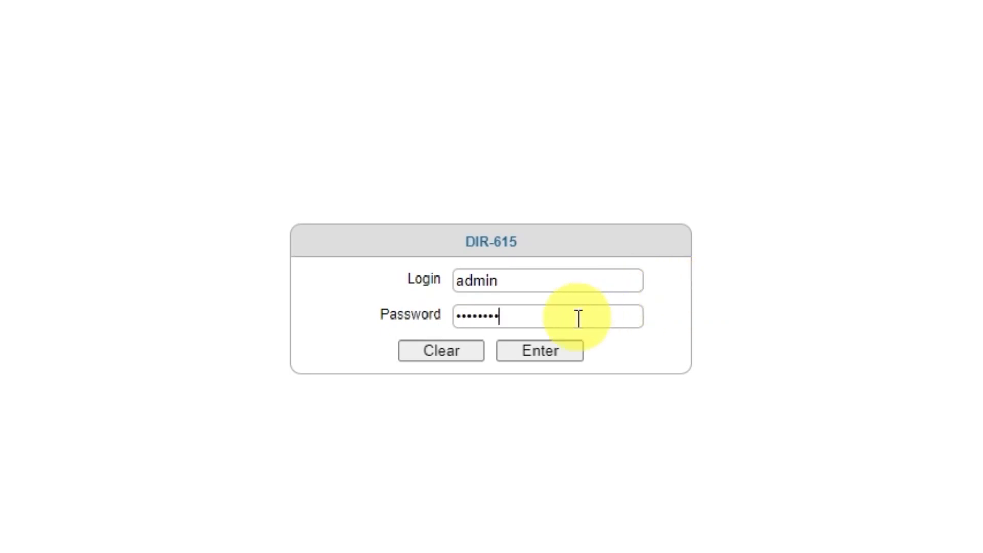
click(531, 352)
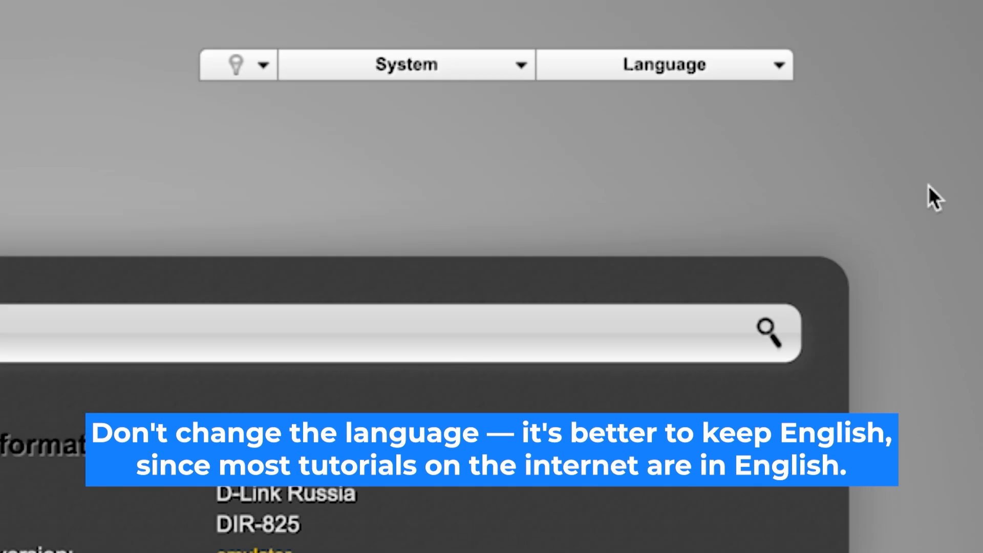
- Keep the interface language as English and start the Click'n'Connect wizard, continuing past the cable connection page
click(792, 65)
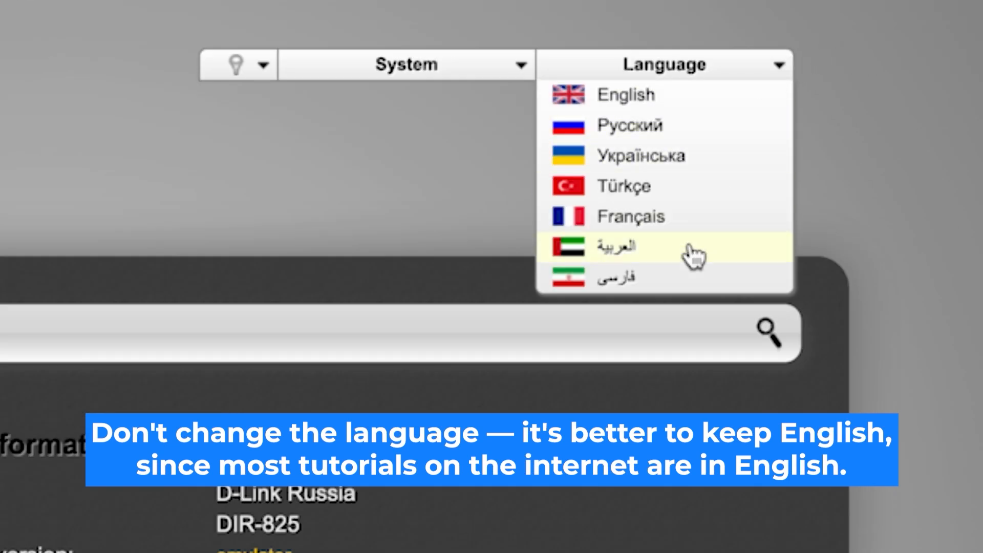
click(701, 112)
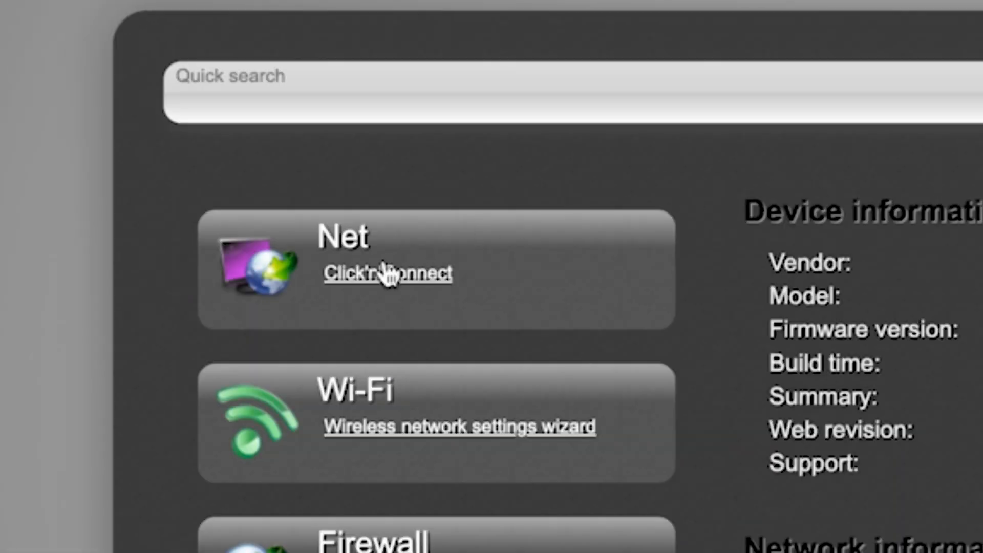
click(171, 159)
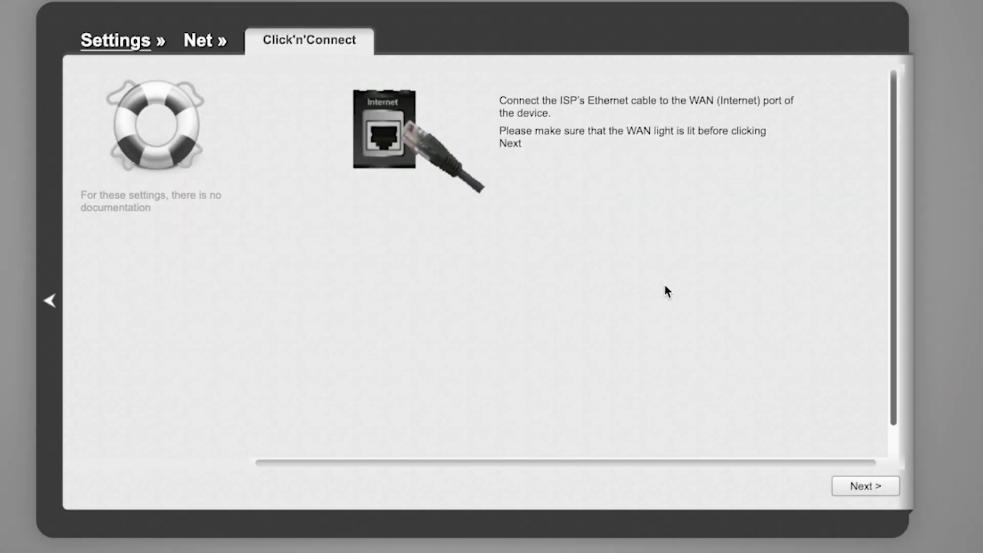
scroll(798, 310, down, 2)
scroll(798, 310, up, 2)
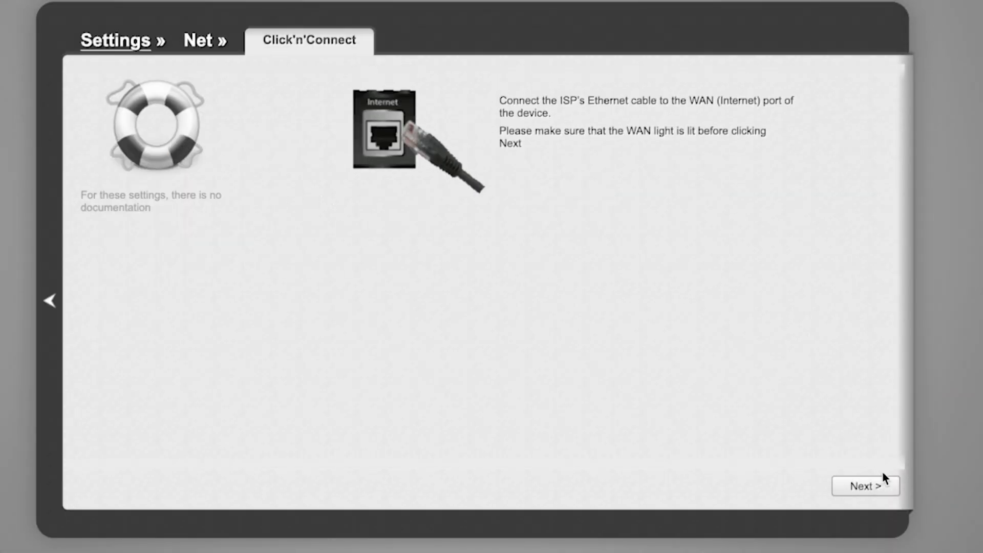
click(880, 492)
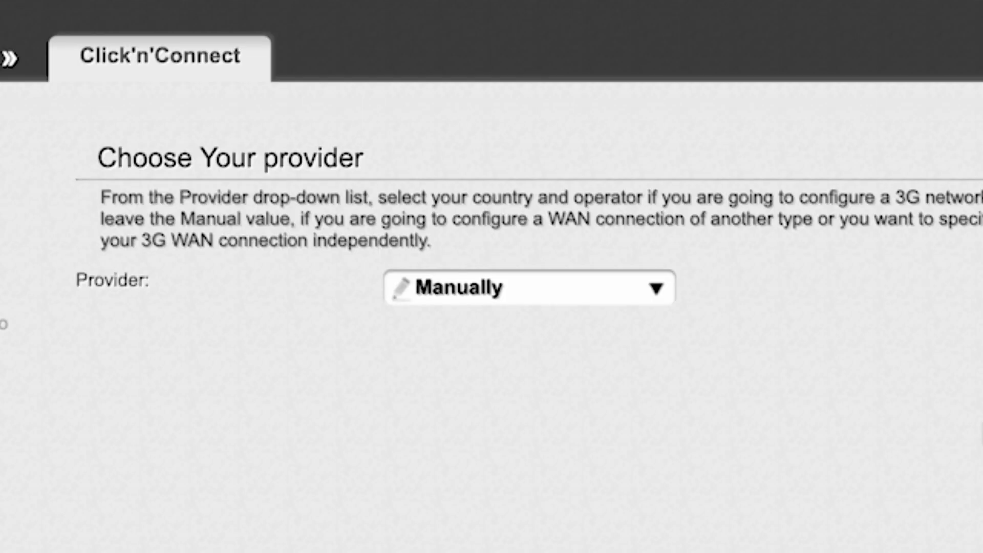
- Keep the provider set to Manually and continue to the connection type selection
click(647, 279)
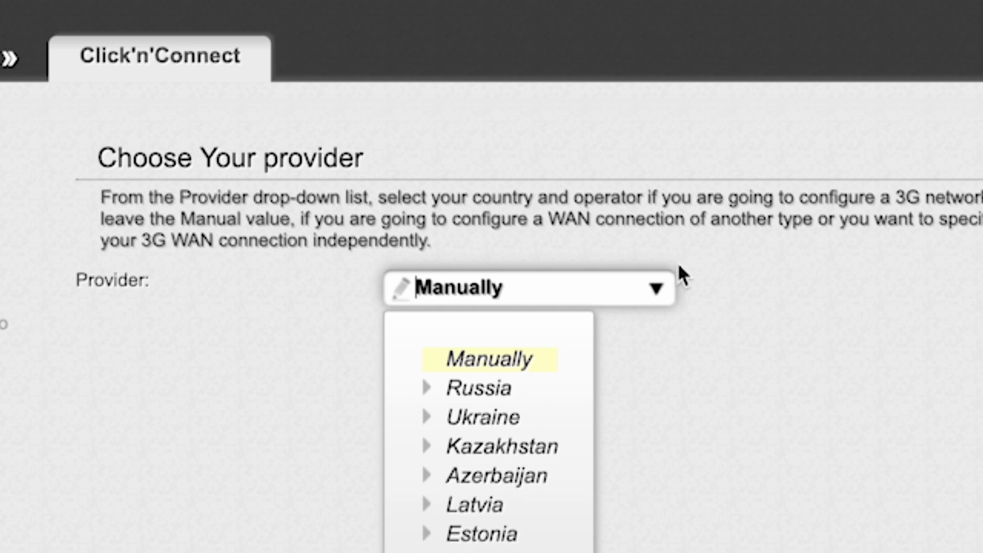
click(657, 291)
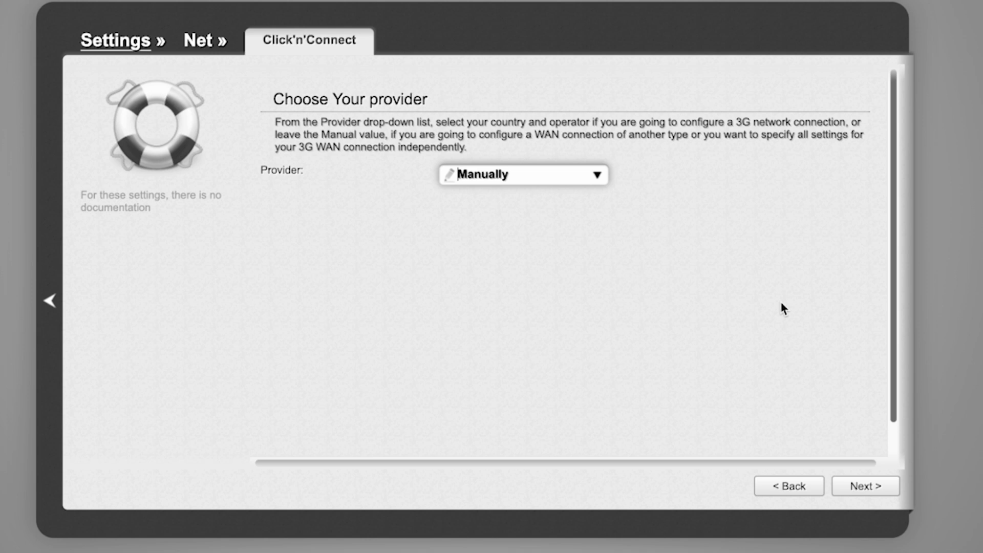
click(871, 487)
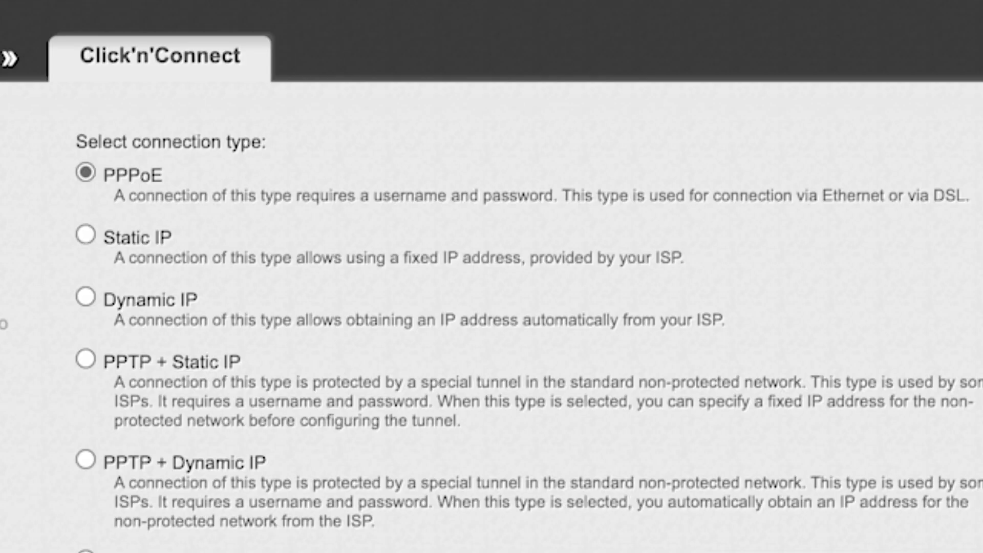
- Choose Dynamic IP as the WAN connection type and continue
scroll(492, 307, down, 5)
scroll(491, 307, down, 4)
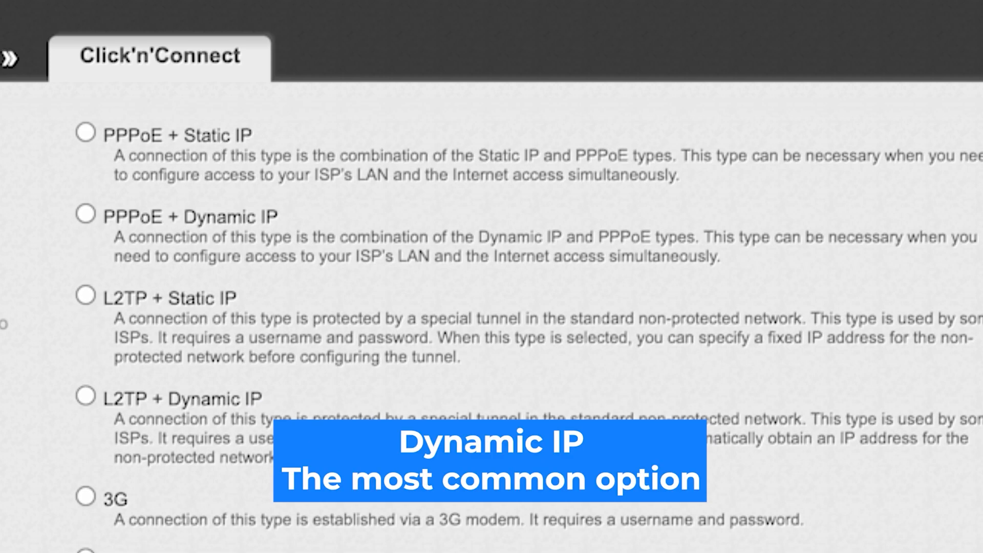
scroll(491, 307, up, 10)
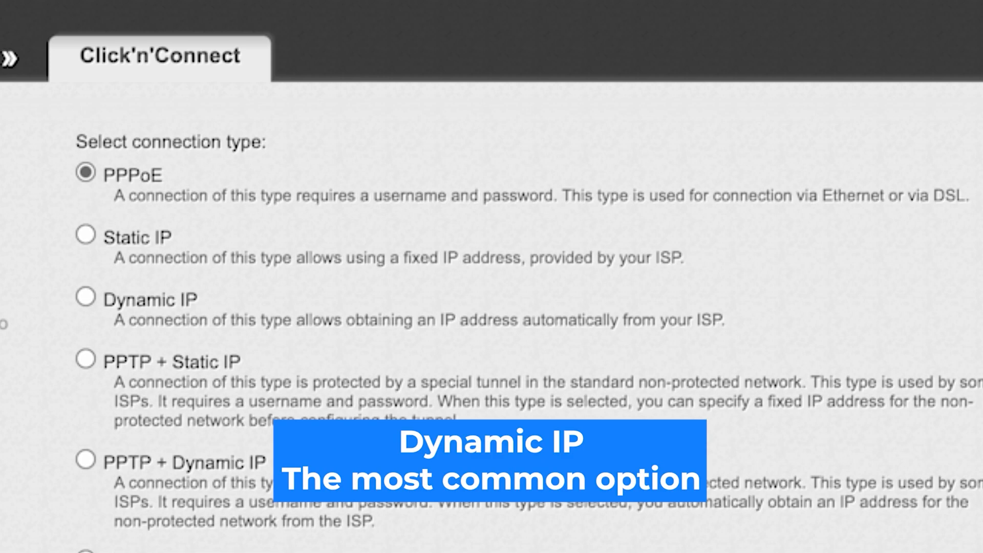
click(85, 297)
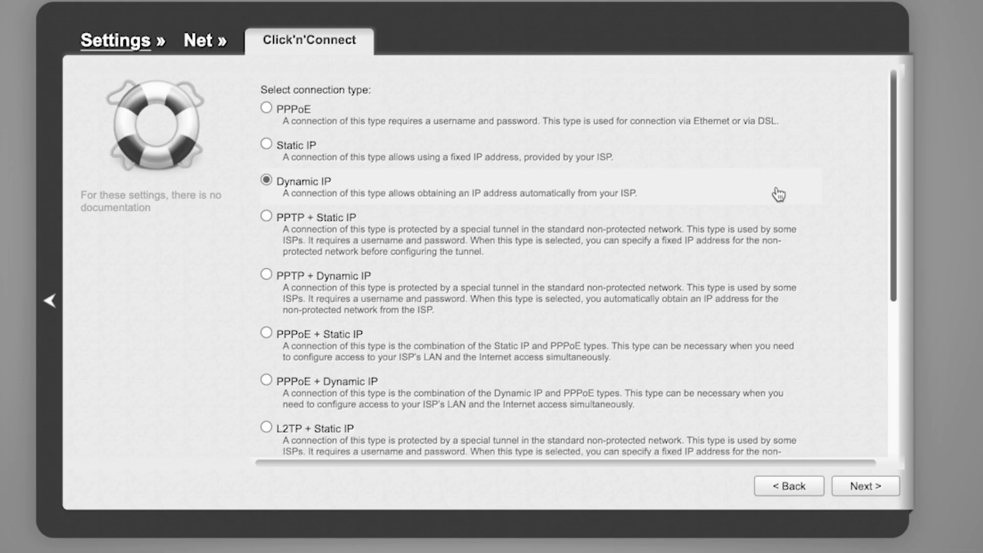
click(867, 492)
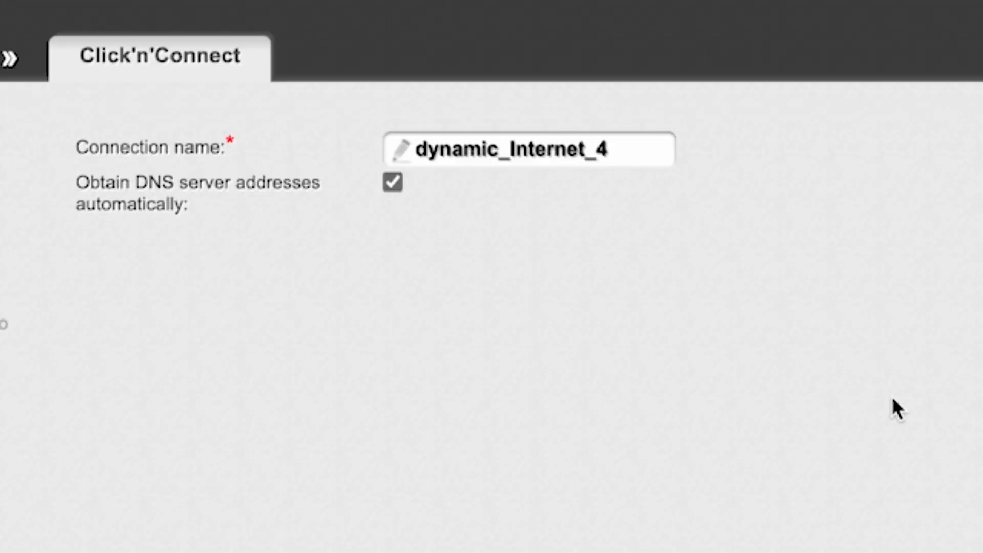
- Keep the connection name dynamic_Internet_4 with automatic DNS, review the settings and apply them, agreeing to remove the existing connection
click(612, 149)
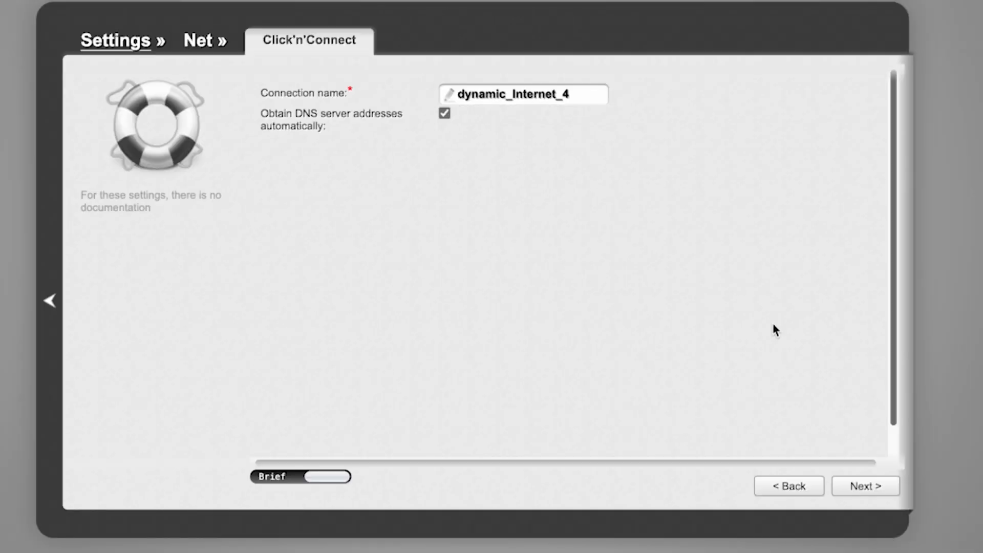
click(863, 485)
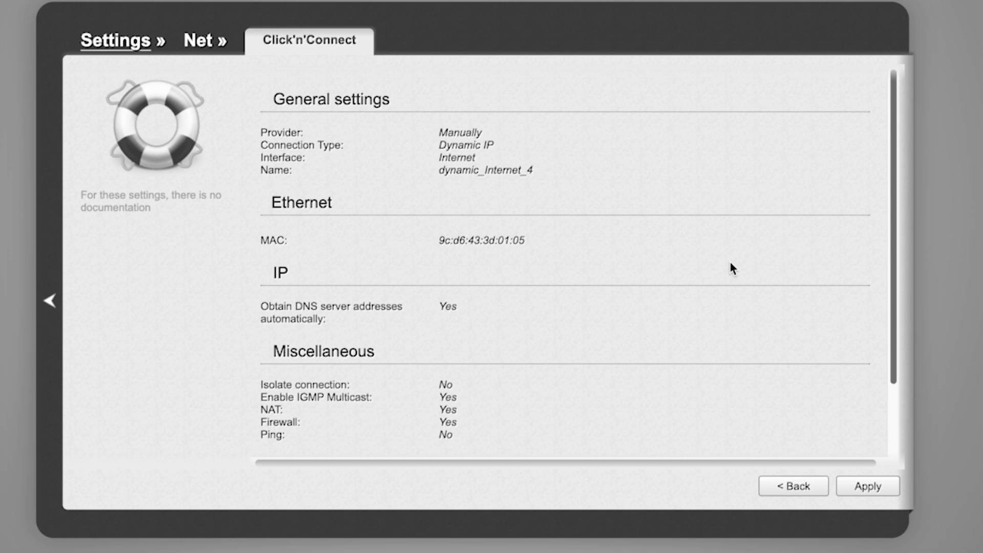
scroll(730, 264, down, 3)
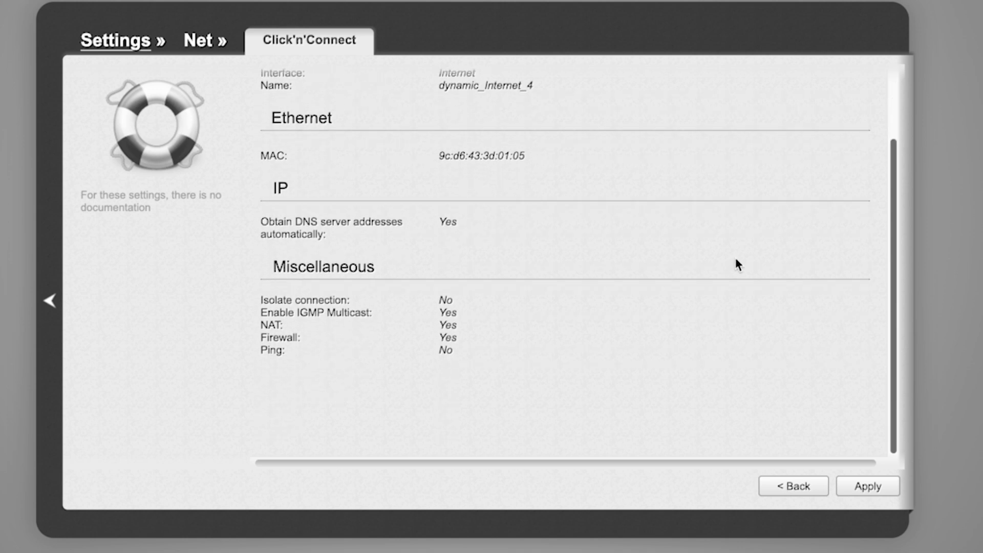
scroll(742, 261, up, 3)
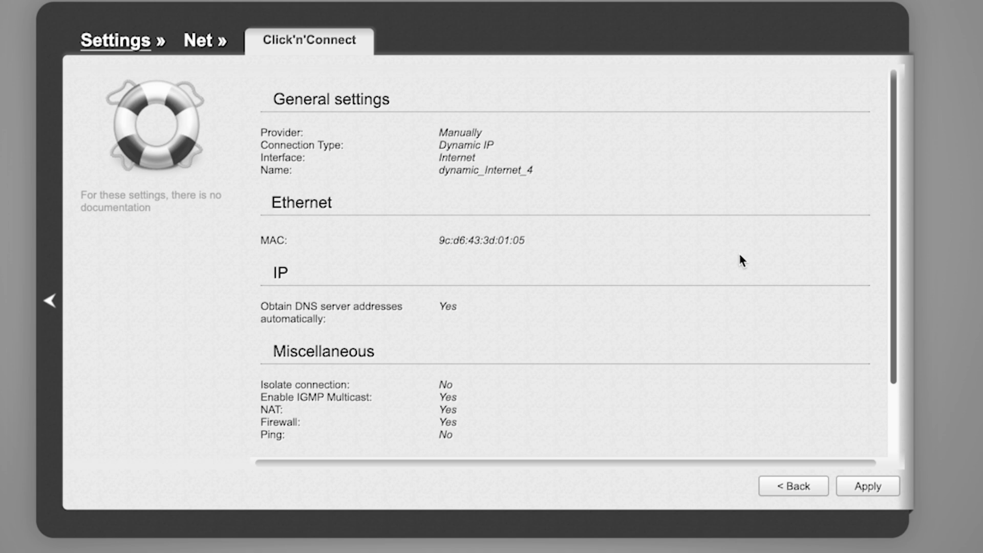
click(865, 487)
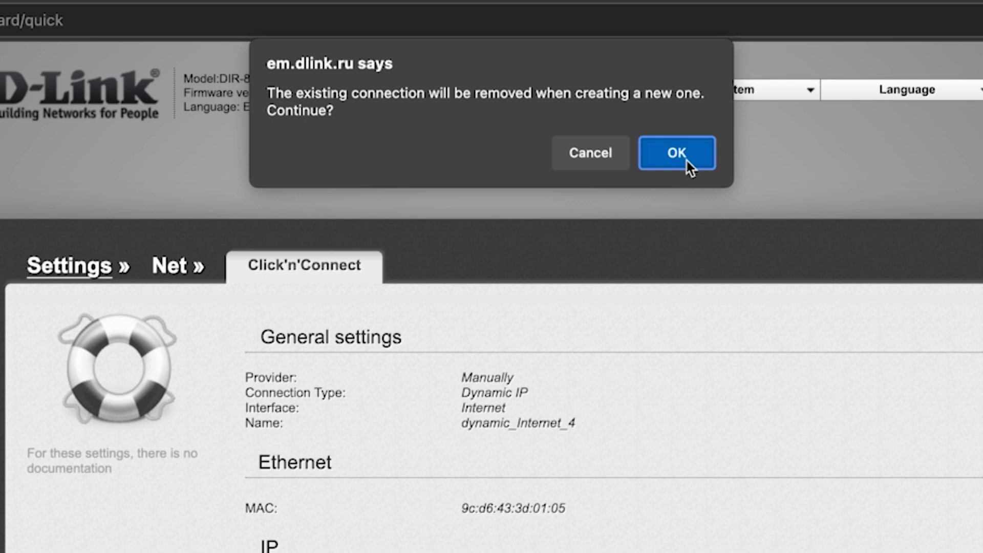
click(676, 154)
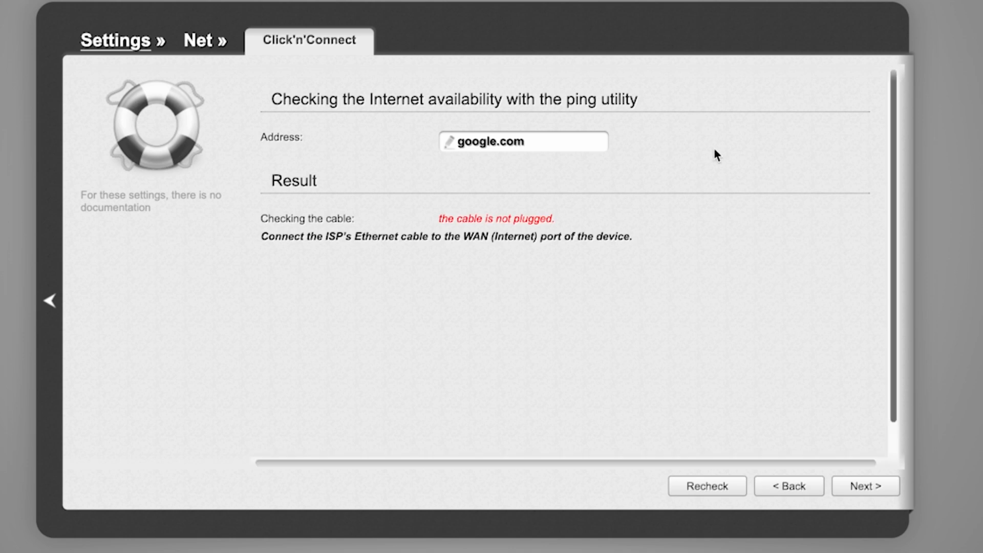
- Continue past the Internet availability check and keep the wireless network in Access point mode with DIR-EMUL as the 2.4 GHz SSID
click(866, 491)
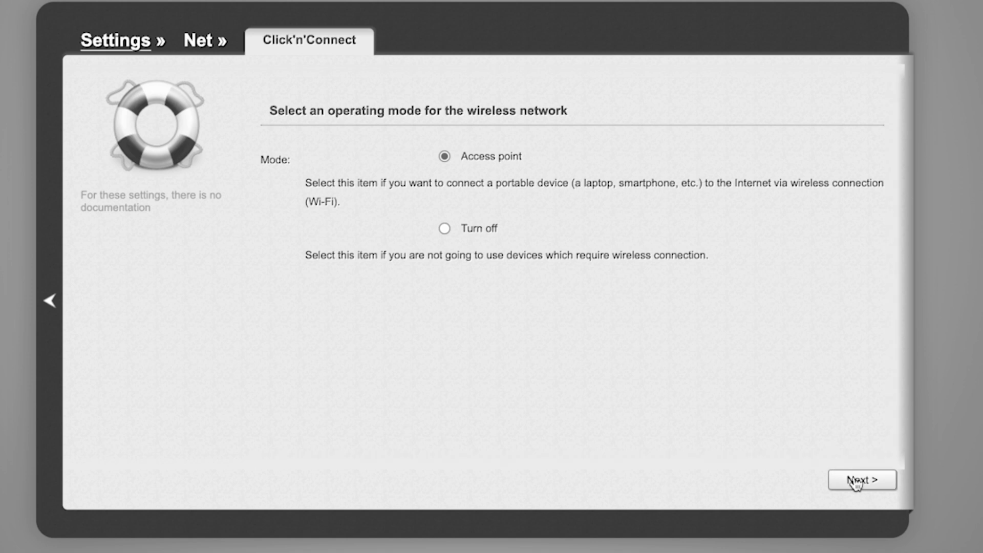
click(856, 482)
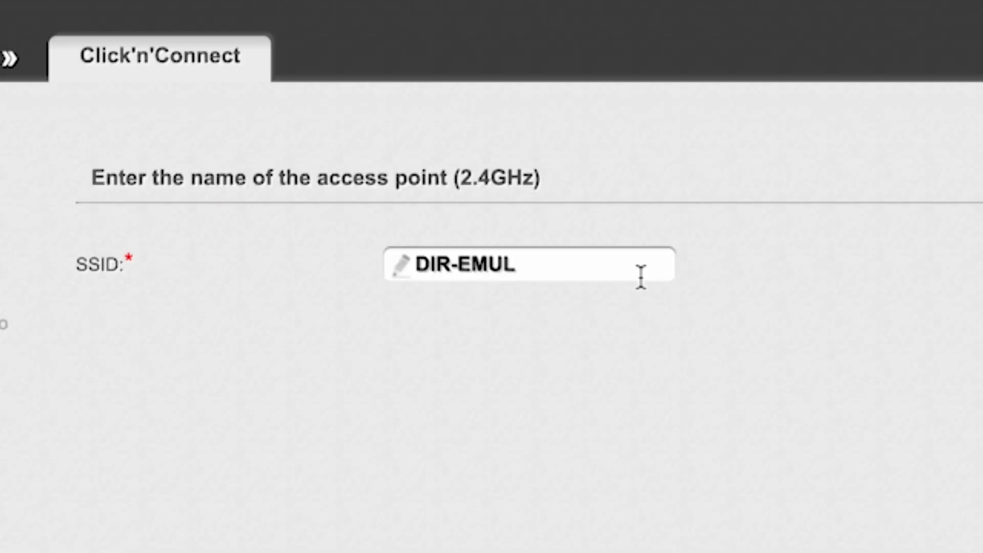
click(562, 268)
drag(416, 264, 548, 259)
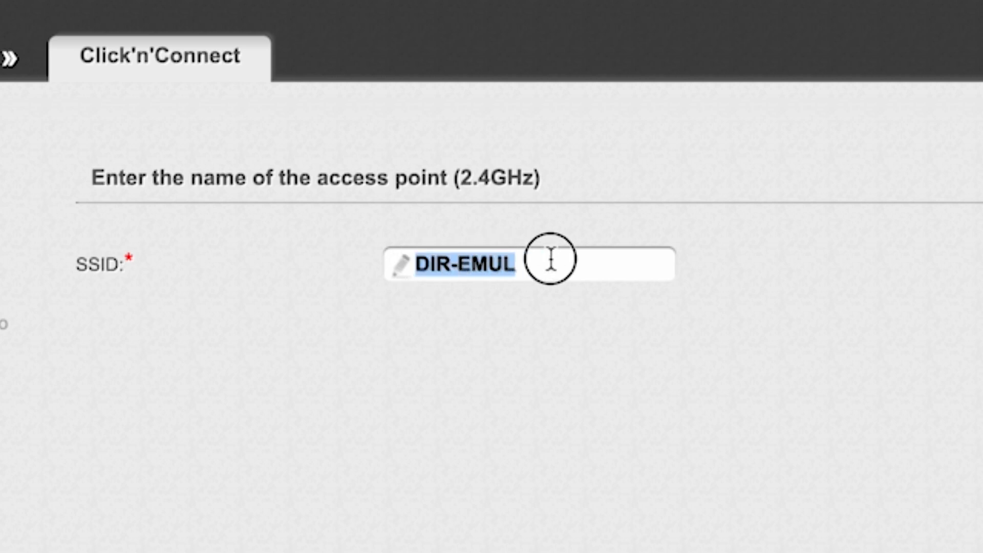
click(784, 234)
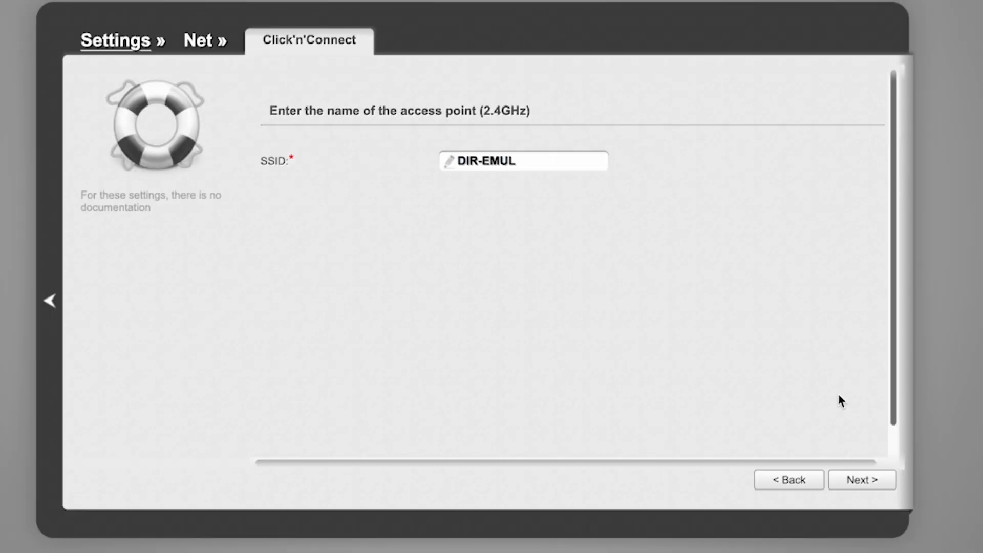
click(865, 481)
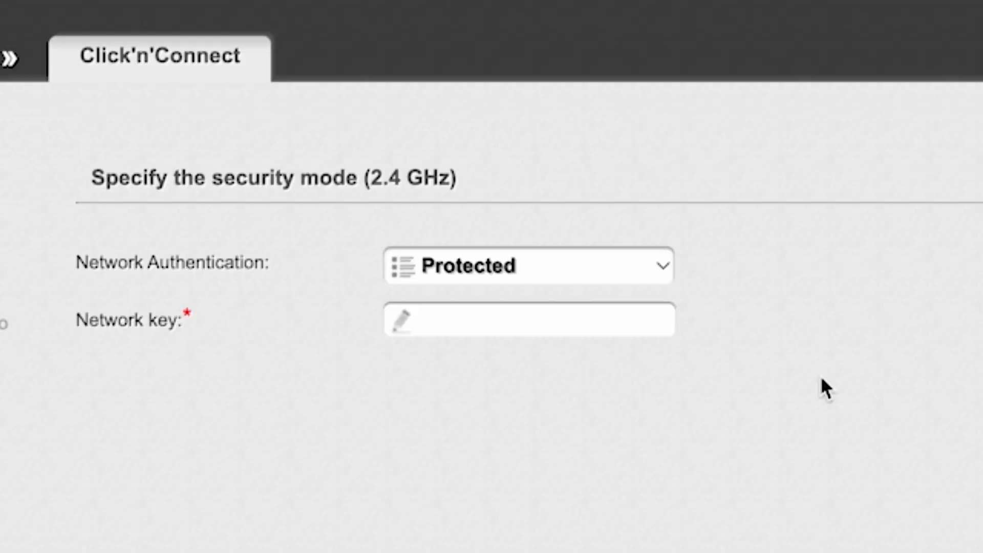
- Set the 2.4 GHz network authentication to Protected, enter the network key and continue
click(665, 261)
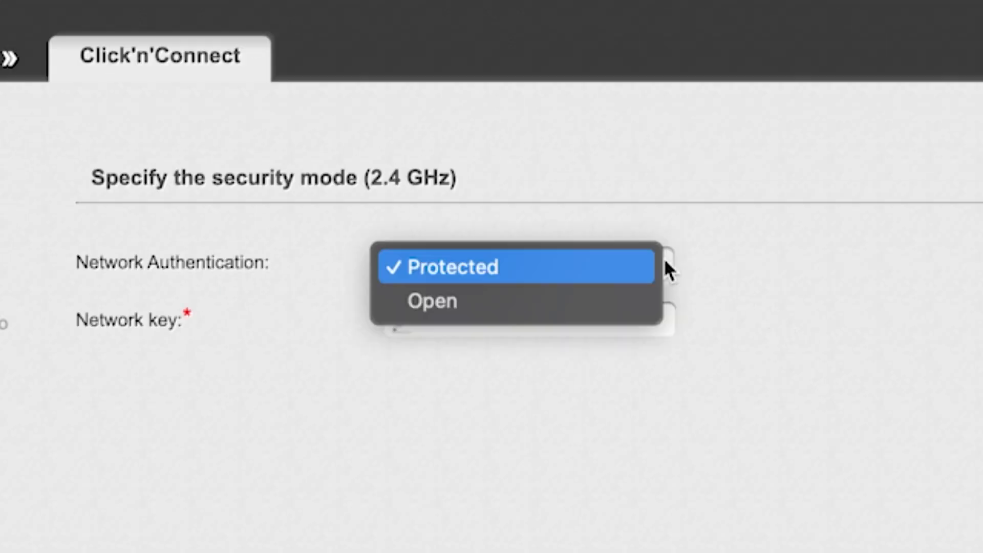
click(518, 266)
click(542, 321)
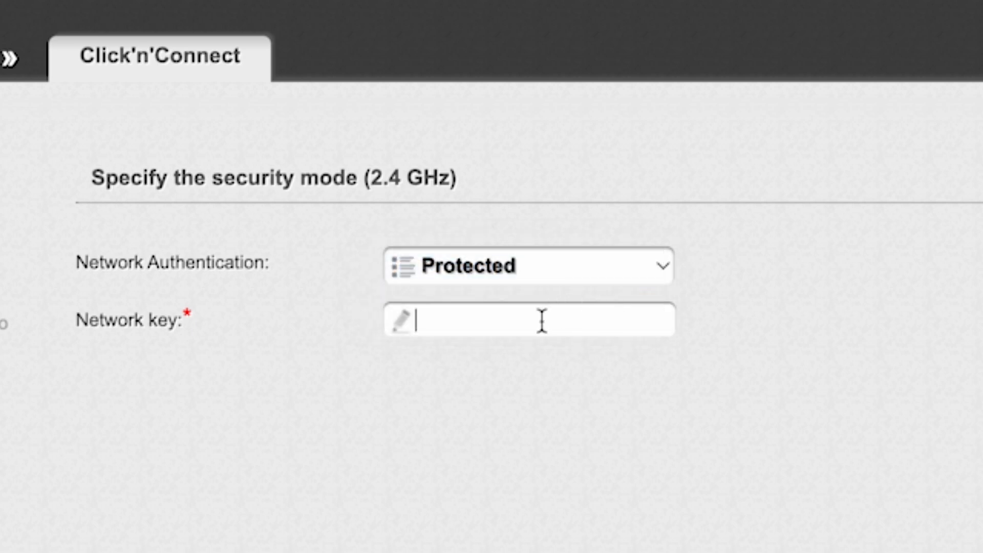
text(123456789)
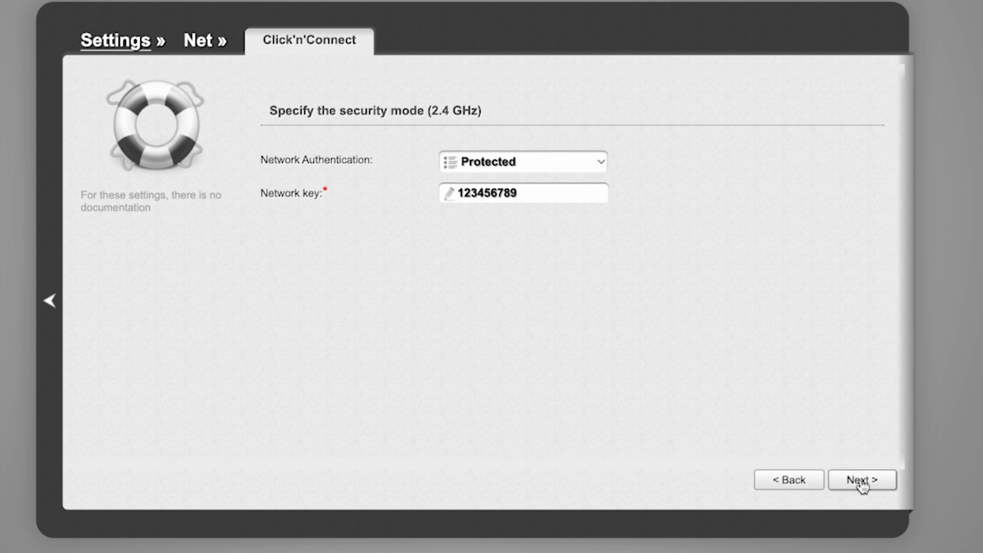
click(862, 481)
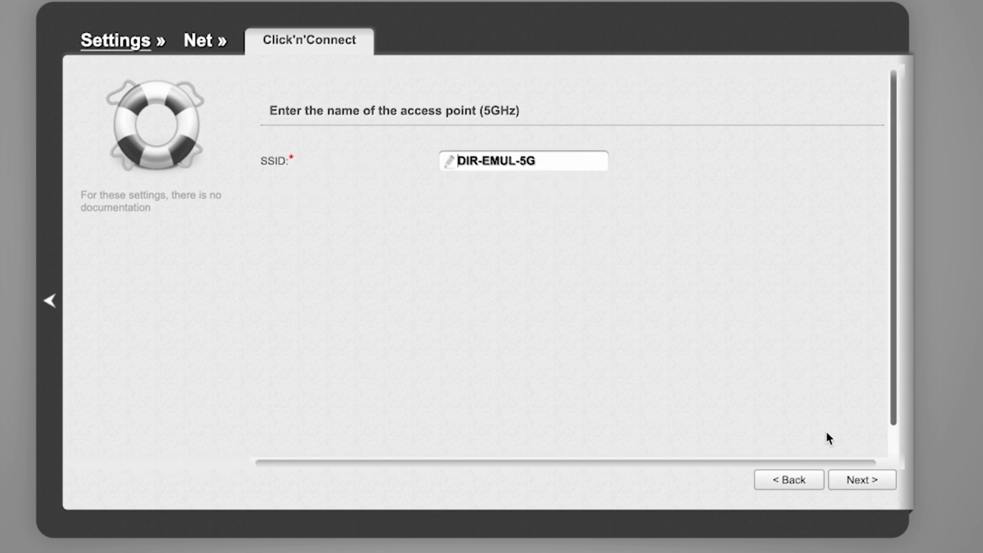
- Keep DIR-EMUL-5G as the 5 GHz SSID, set its authentication to Protected and enter the network key
click(863, 481)
click(599, 162)
click(512, 161)
click(540, 193)
text(123456789)
click(859, 484)
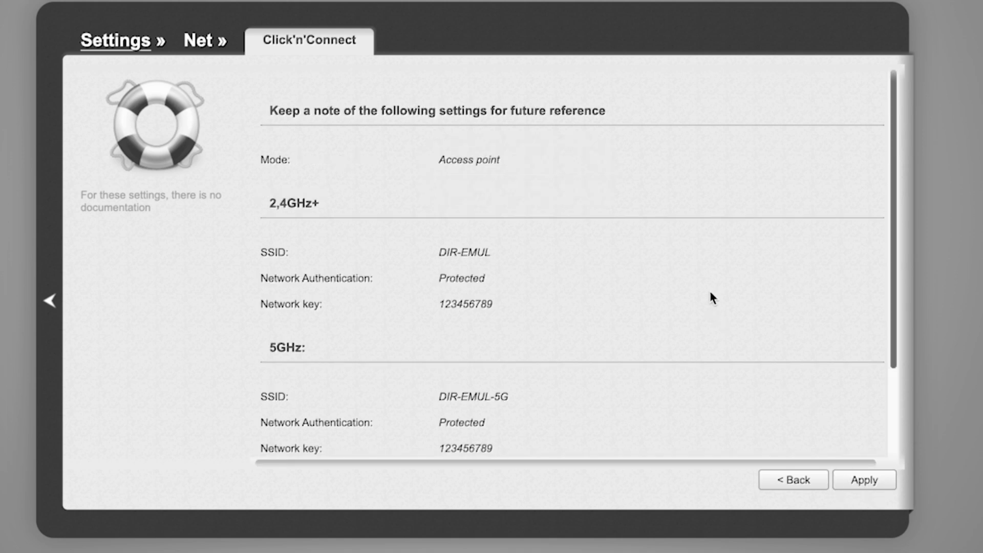
- Review the 2.4 GHz and 5 GHz wireless settings summary and apply it
scroll(710, 281, down, 3)
scroll(709, 282, up, 3)
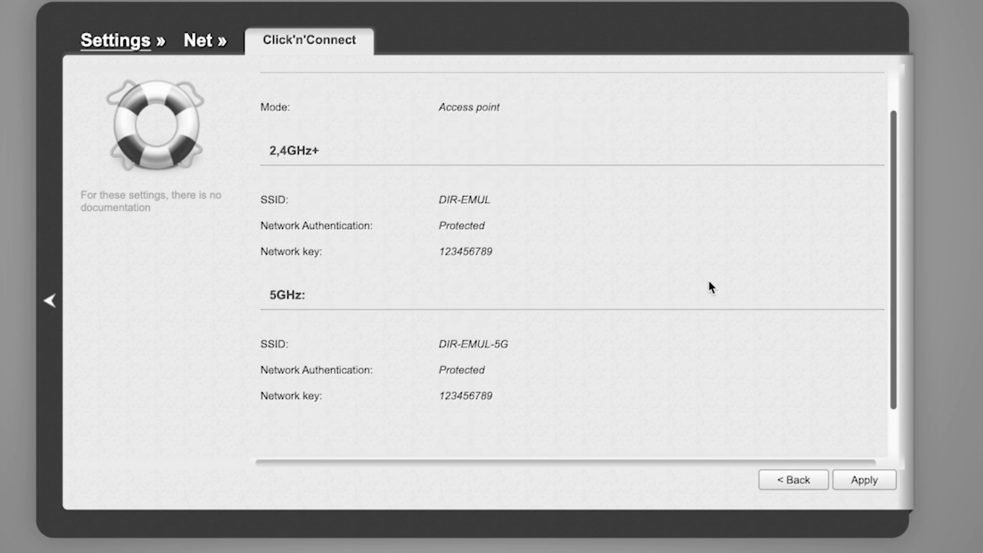
scroll(709, 282, down, 3)
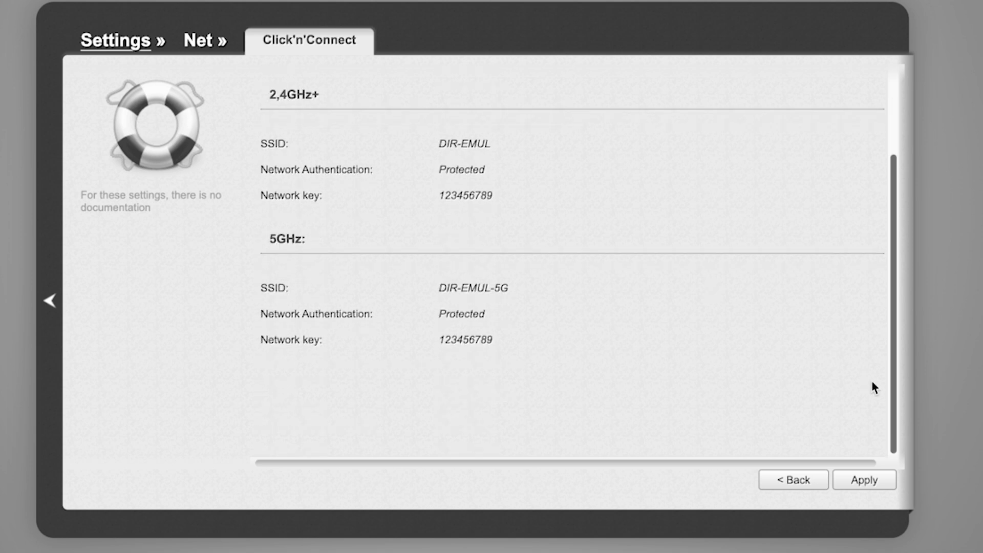
click(871, 481)
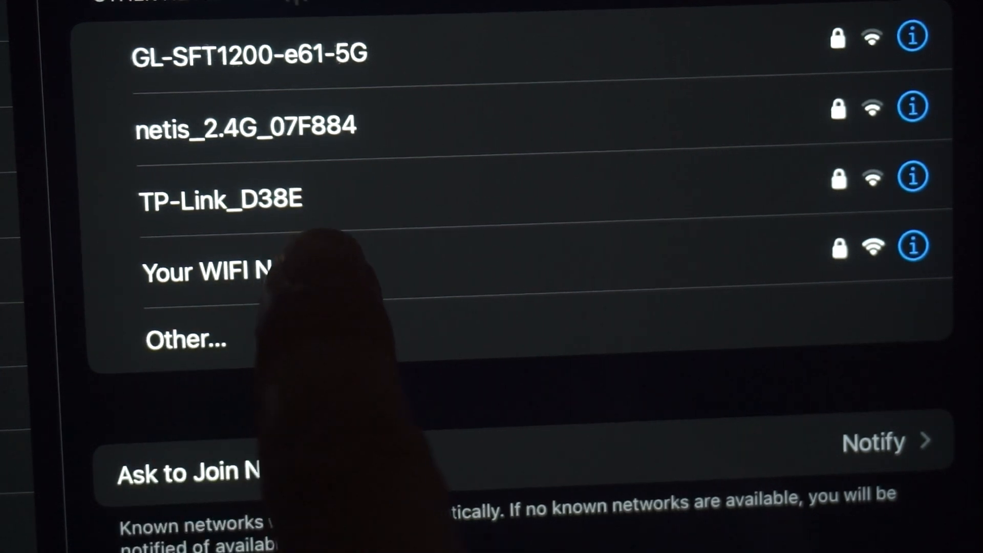
click(266, 271)
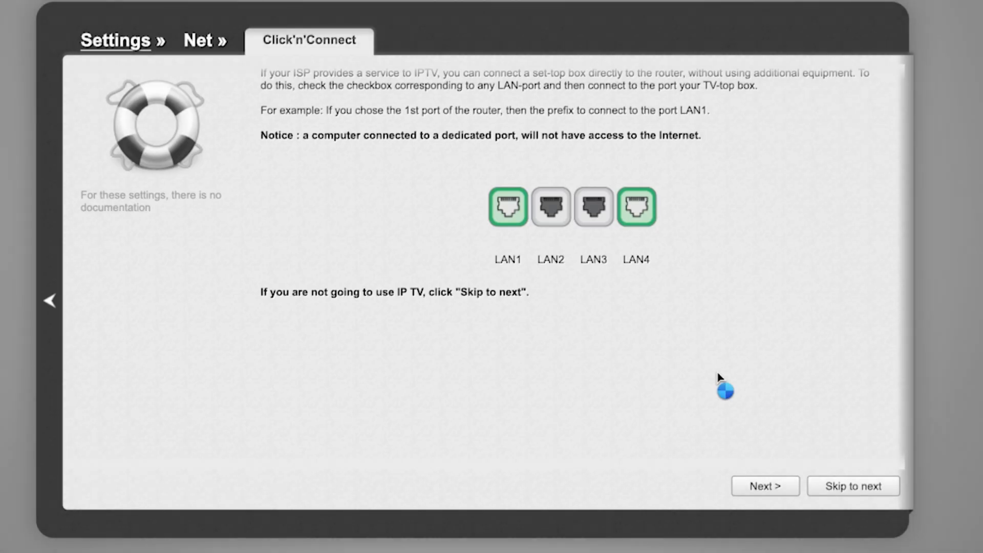
- Skip the IP TV port setup, apply the final settings and acknowledge the completed setup
scroll(718, 379, down, 1)
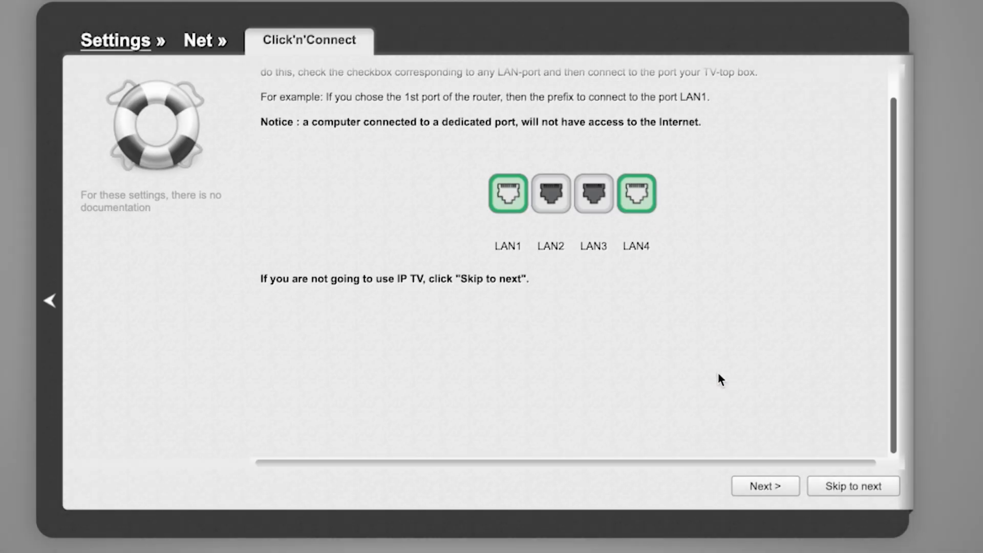
scroll(719, 378, up, 1)
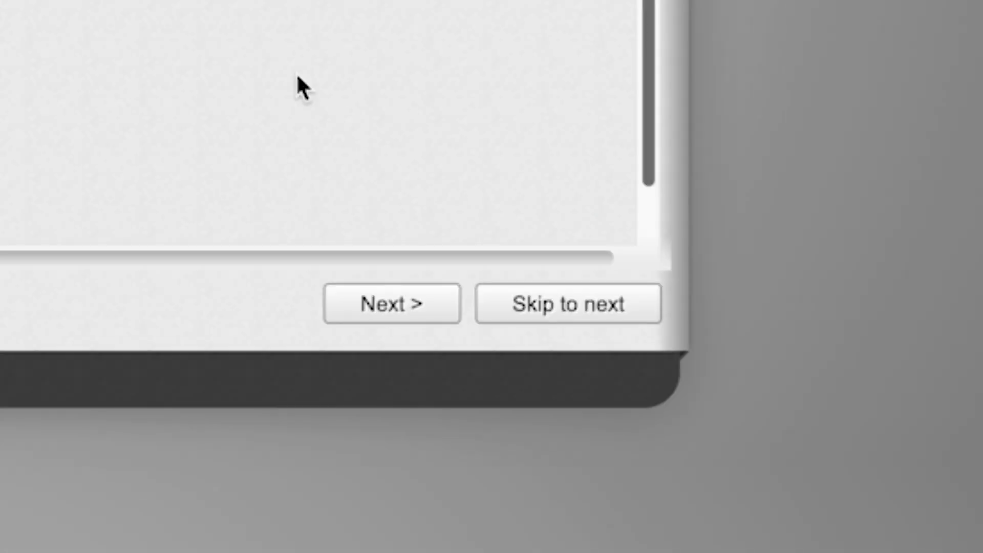
click(544, 306)
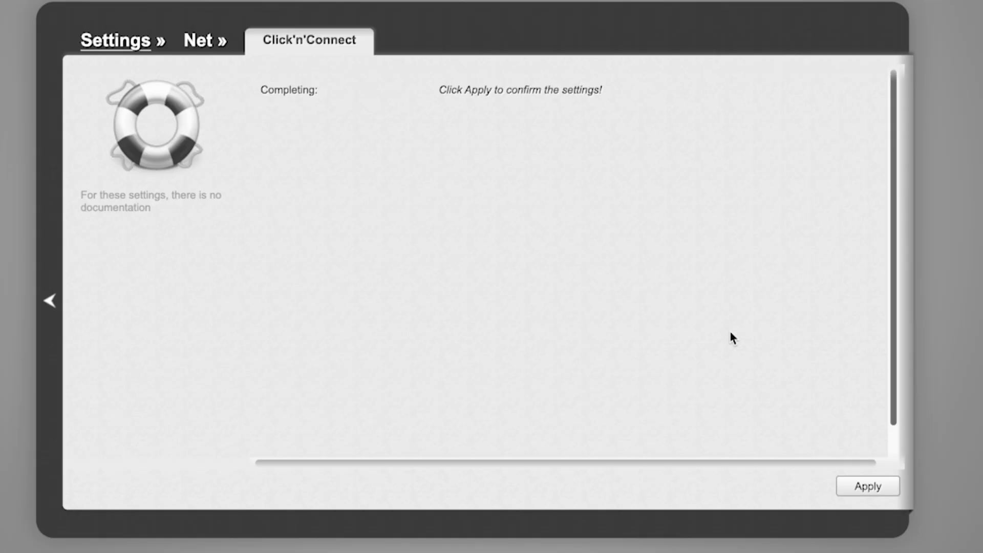
click(870, 486)
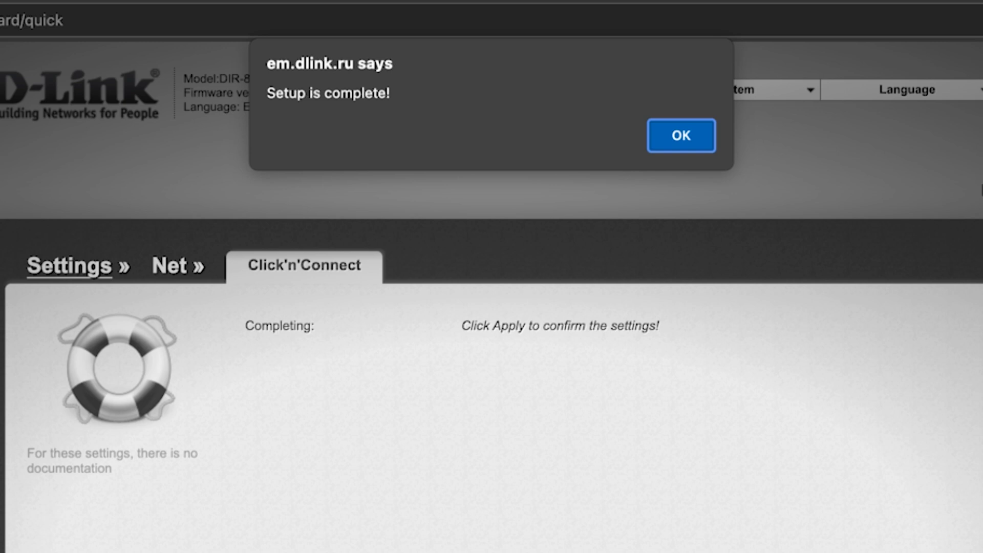
click(702, 141)
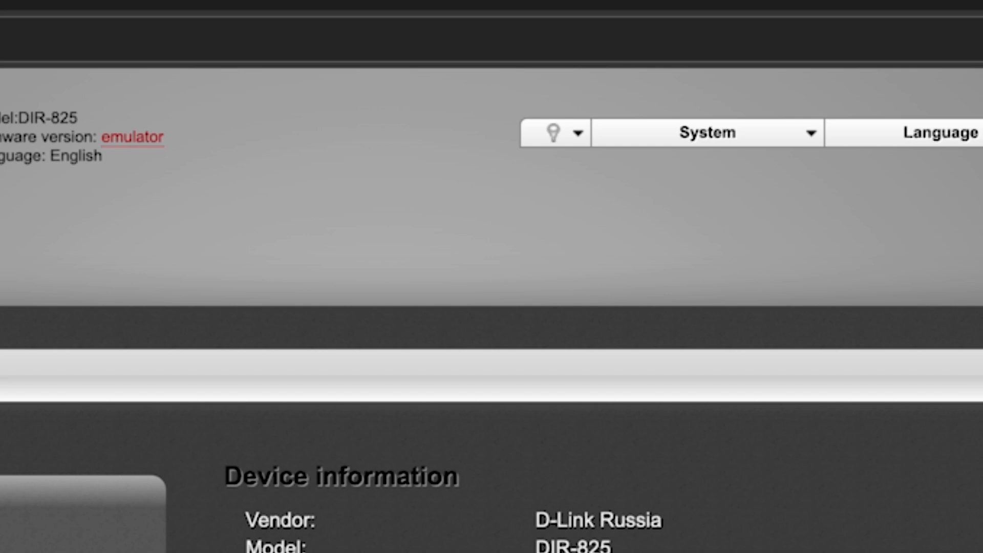
- Save all router changes and reboot the system, confirming the prompts
click(811, 134)
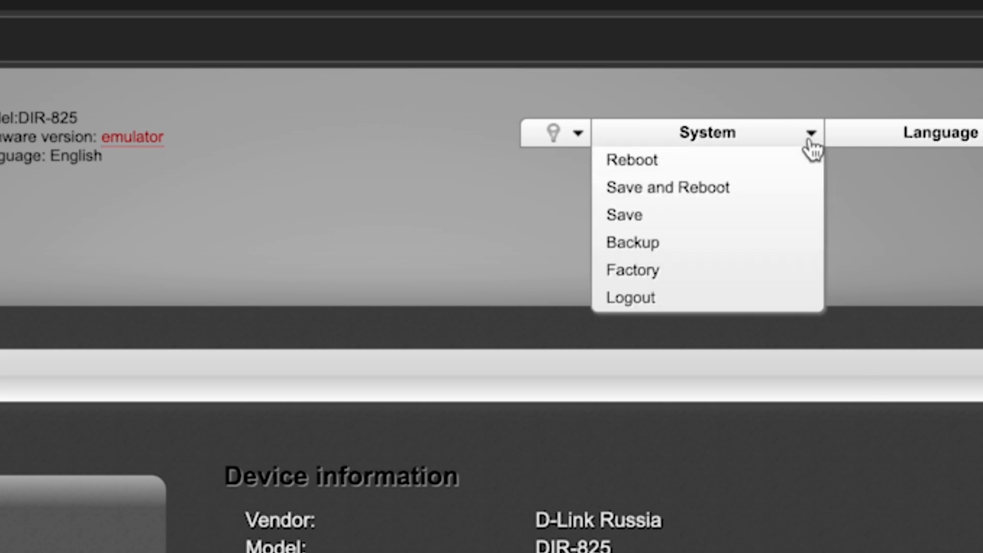
click(704, 197)
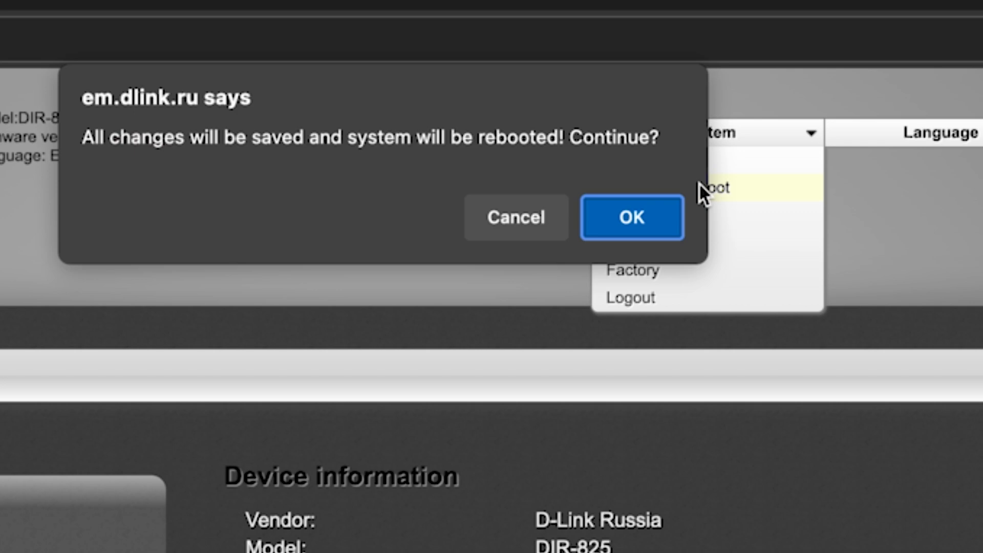
click(646, 234)
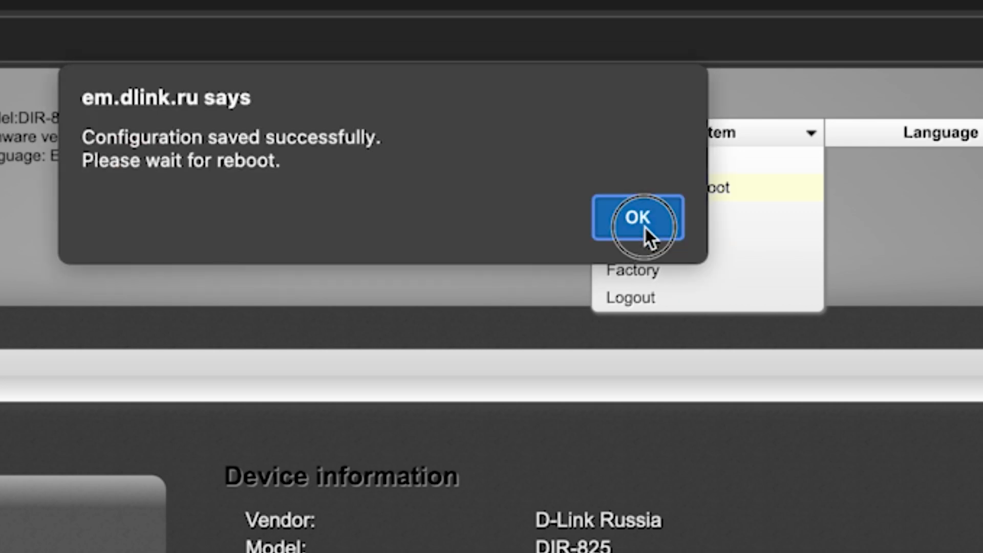
click(639, 220)
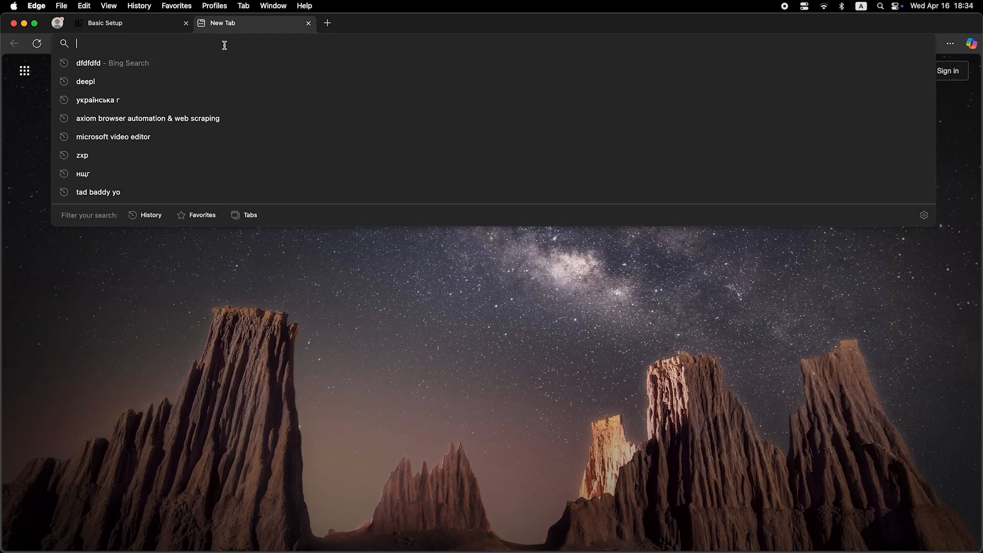
- Test the Internet connection by running a web search for dfdfdfdf in the new browser tab
text(dfdfdfdf)
key(Return)
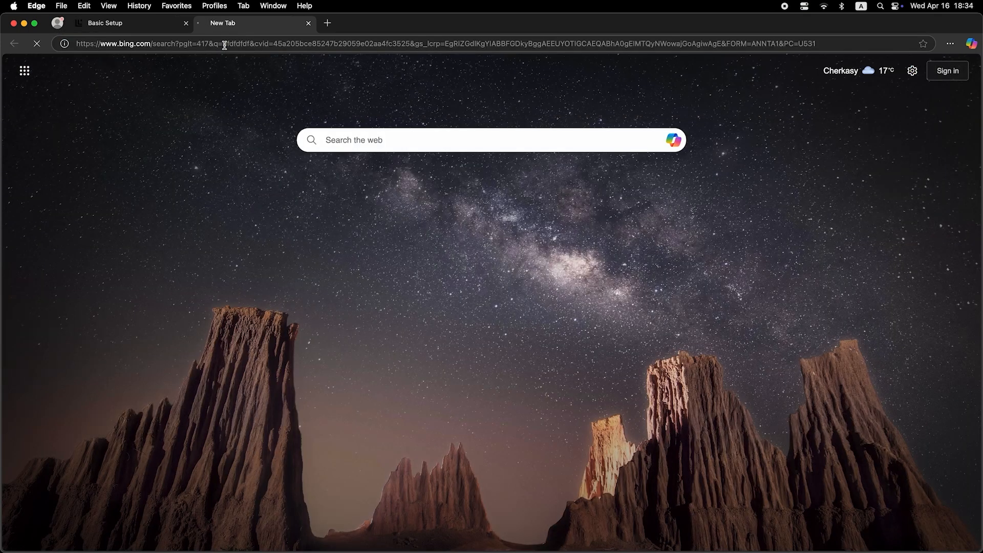